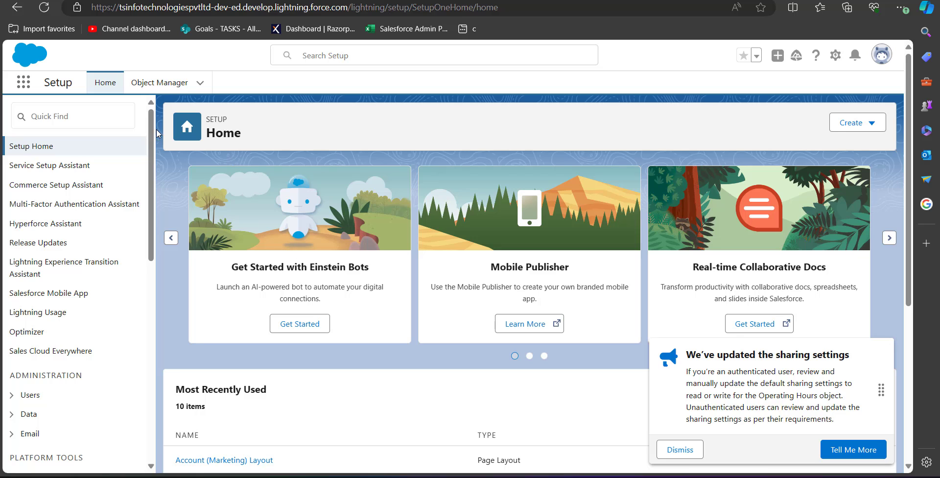
Review the Account object's record types, Lead Clients and New Customers, in Object Manager
left_click(160, 84)
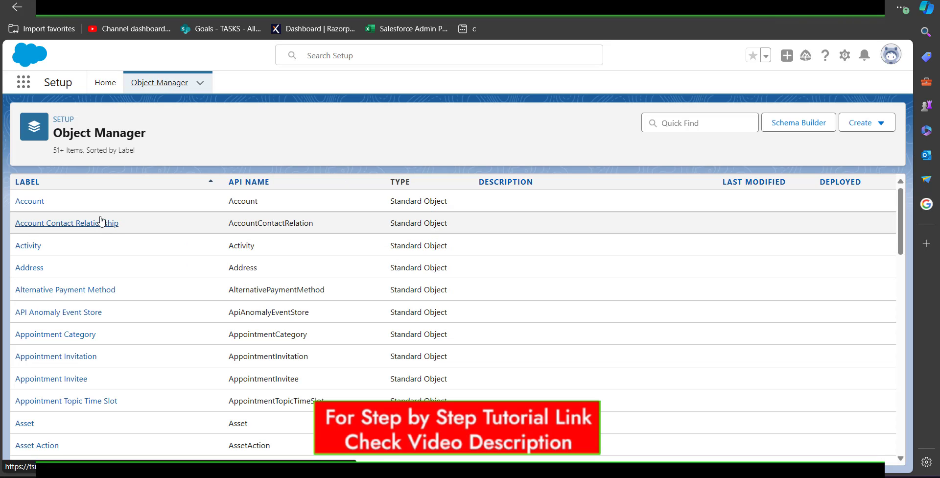
left_click(29, 201)
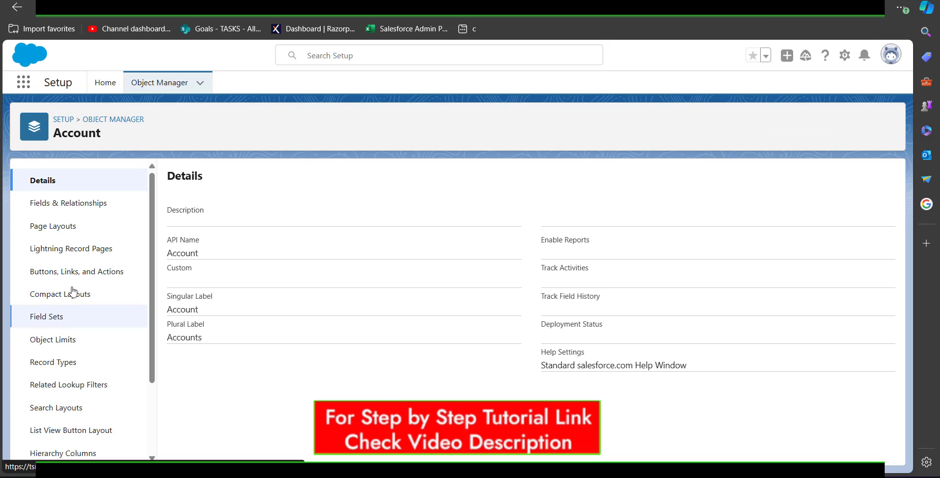
left_click(74, 369)
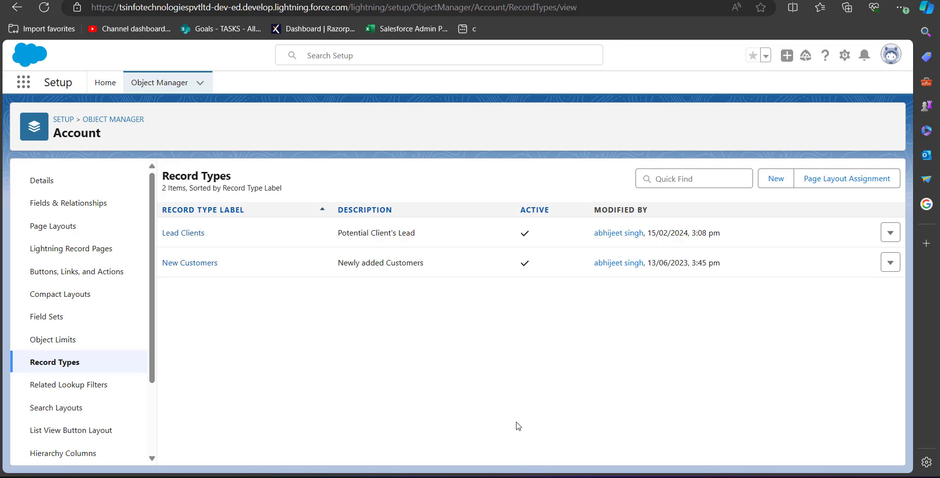
key("alt+Tab")
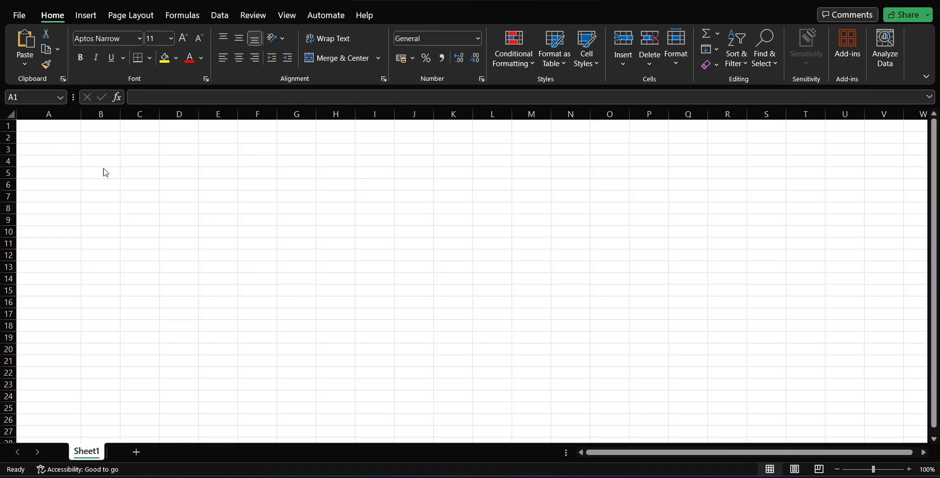
Enter the headers Id, Name and RcordType in cells A1, B1 and C1
left_click(58, 127)
type("I")
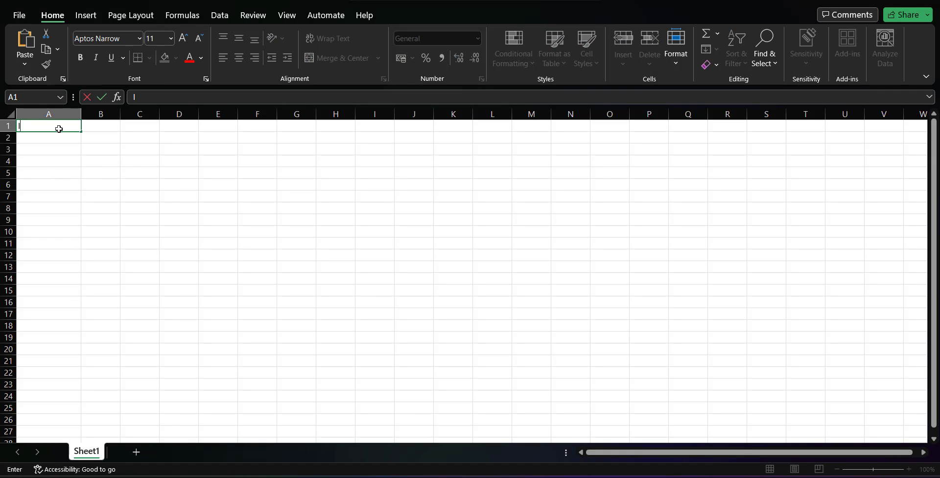
type("d")
left_click(102, 129)
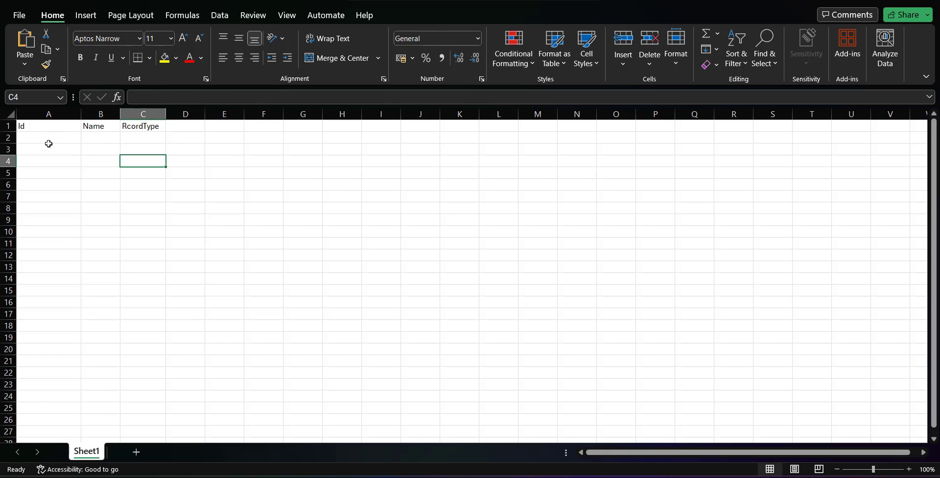
left_click(48, 139)
left_click_drag(80, 143, 78, 188)
key("ctrl+z")
left_click(141, 126)
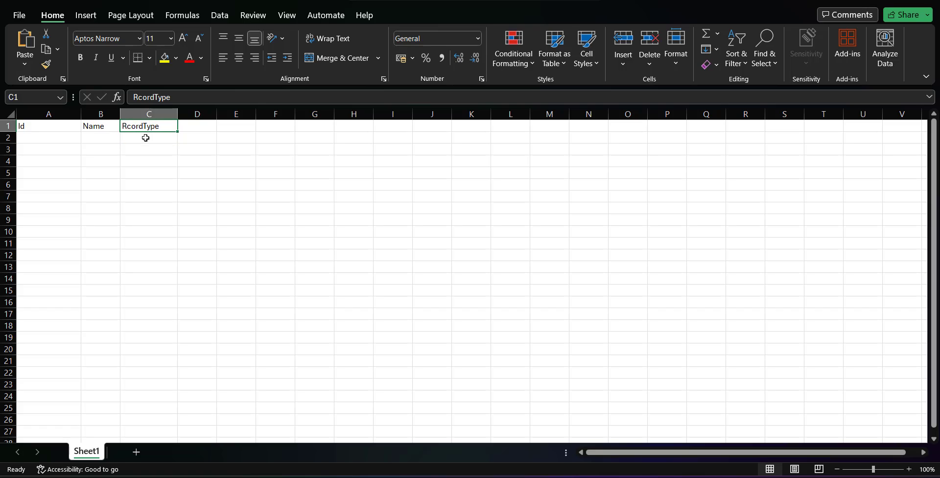
left_click(145, 138)
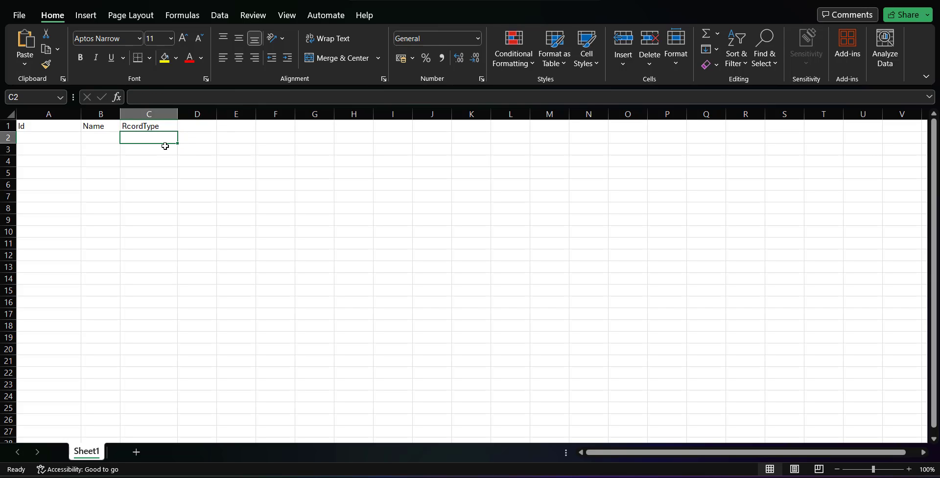
left_click(81, 142)
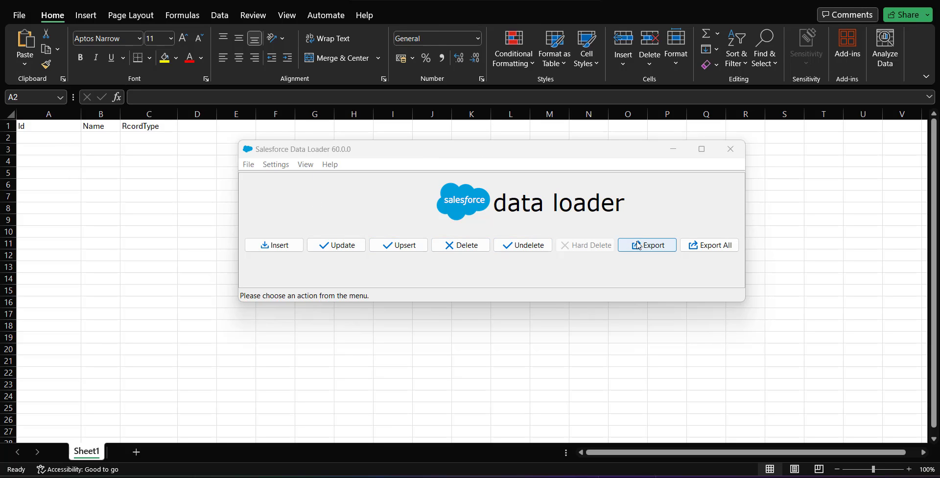
Start an Account export in Data Loader with the target file named extractAccountID.csv
left_click(639, 245)
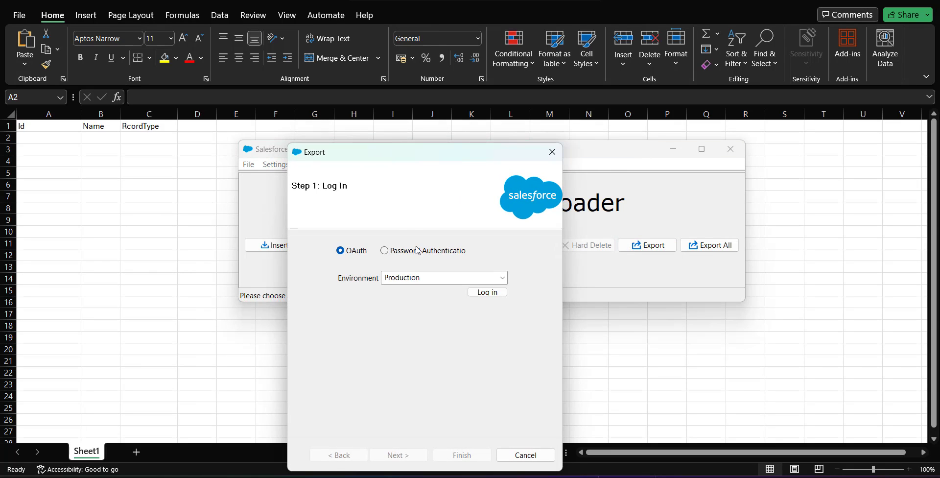
left_click(487, 292)
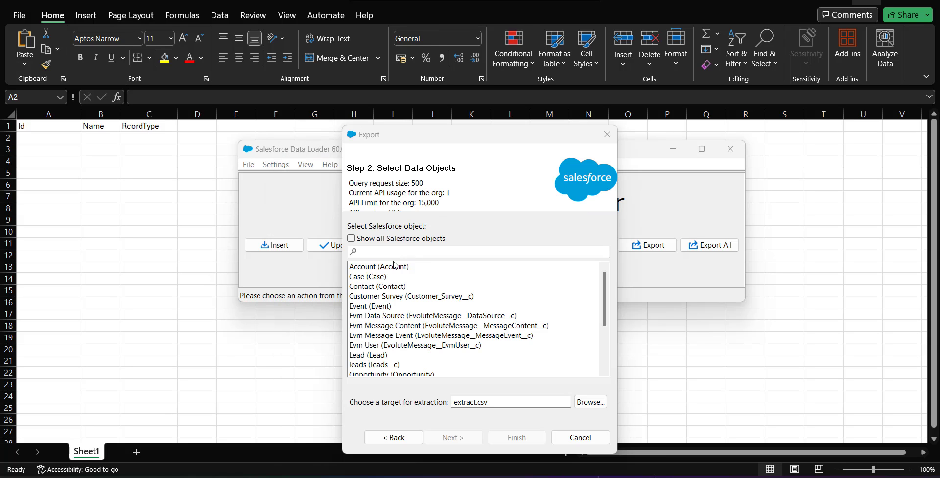
left_click(394, 267)
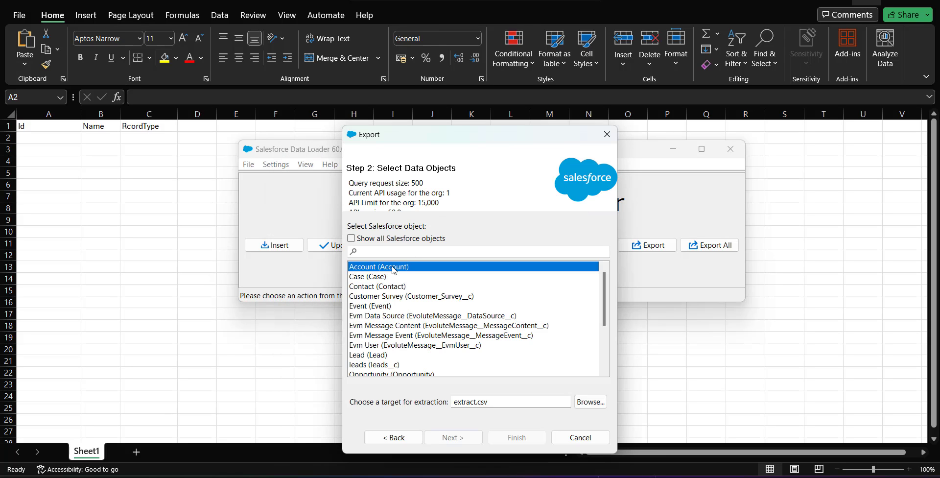
left_click(477, 403)
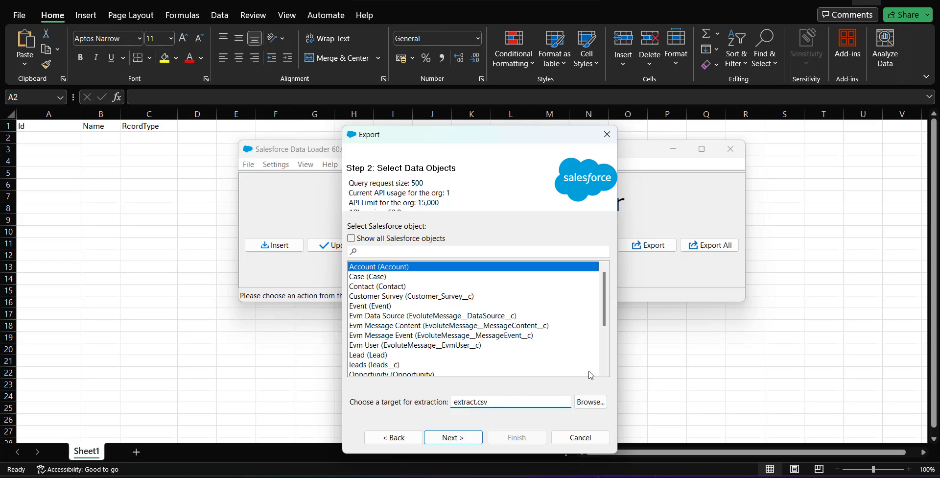
type("AccountID")
left_click(449, 439)
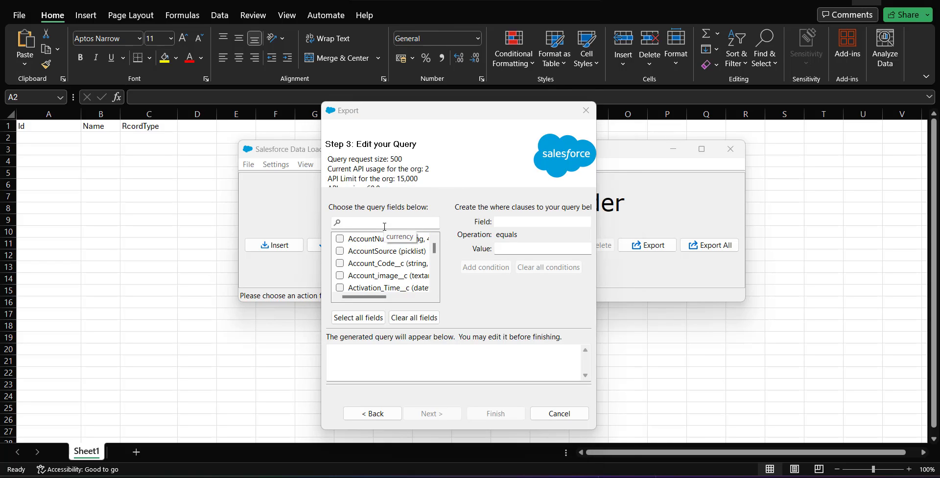
Add the Name field to the Id query and run the export: 21 extracted, 0 errors
left_click(369, 222)
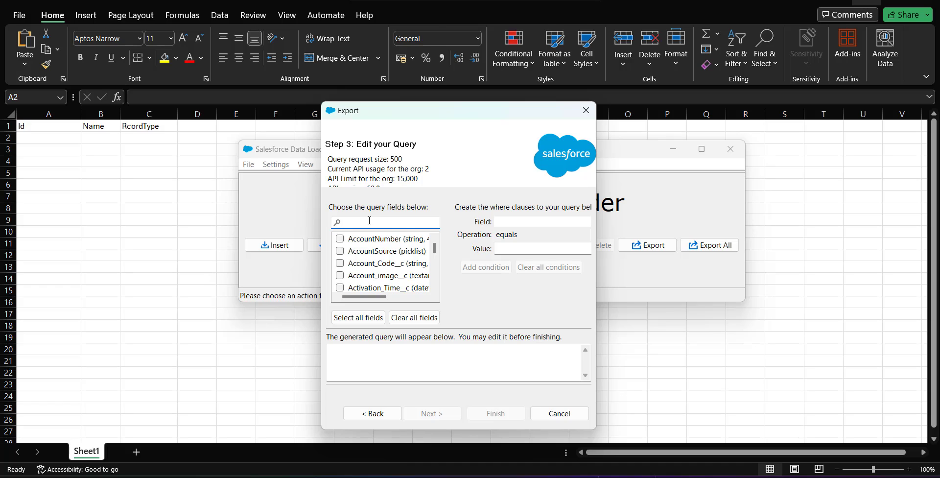
type("nam")
left_click(340, 238)
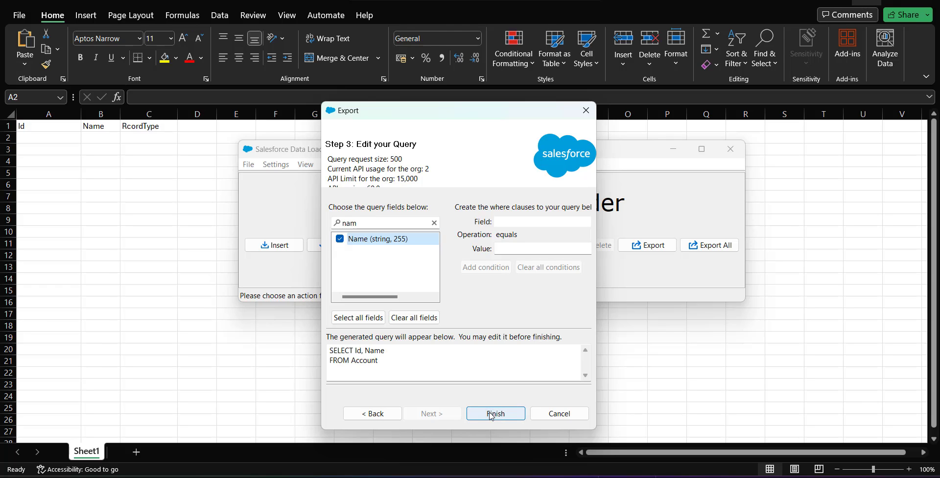
left_click(496, 415)
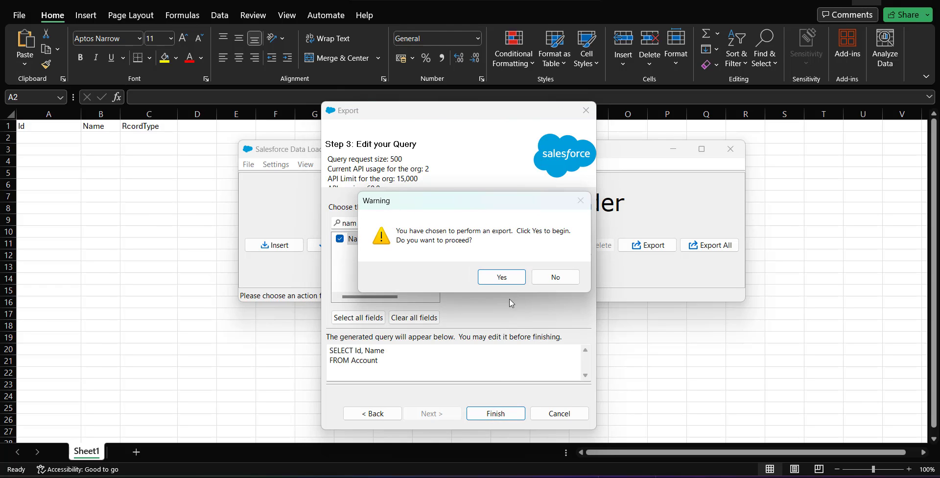
left_click(498, 279)
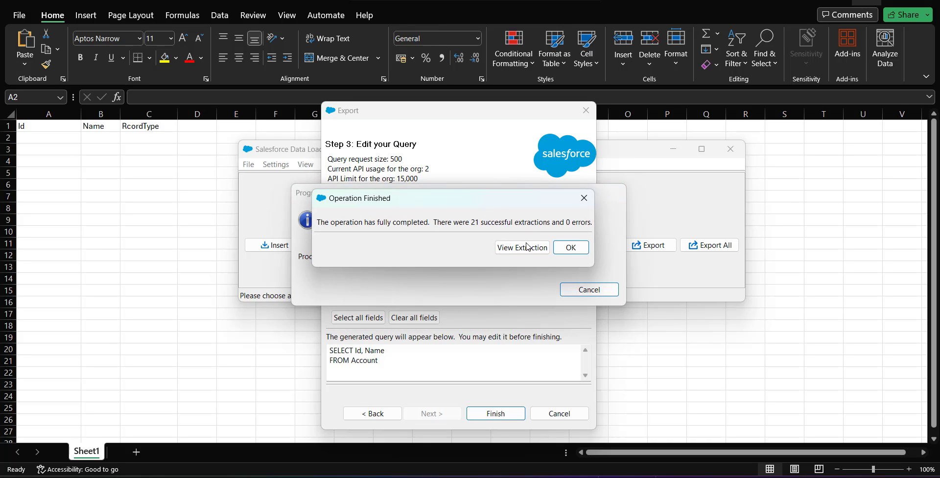
Open extractAccountID.csv in Excel and copy the six accounts in A9:B14
left_click(495, 250)
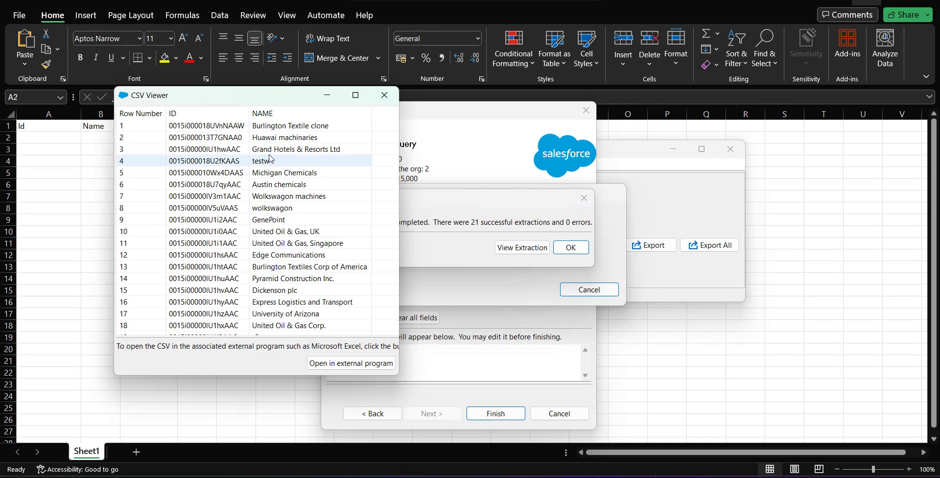
left_click(351, 364)
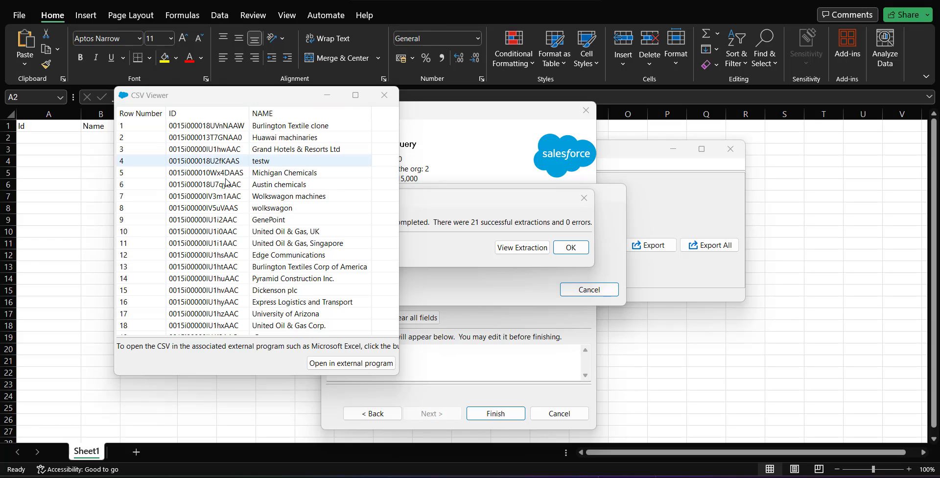
left_click(351, 365)
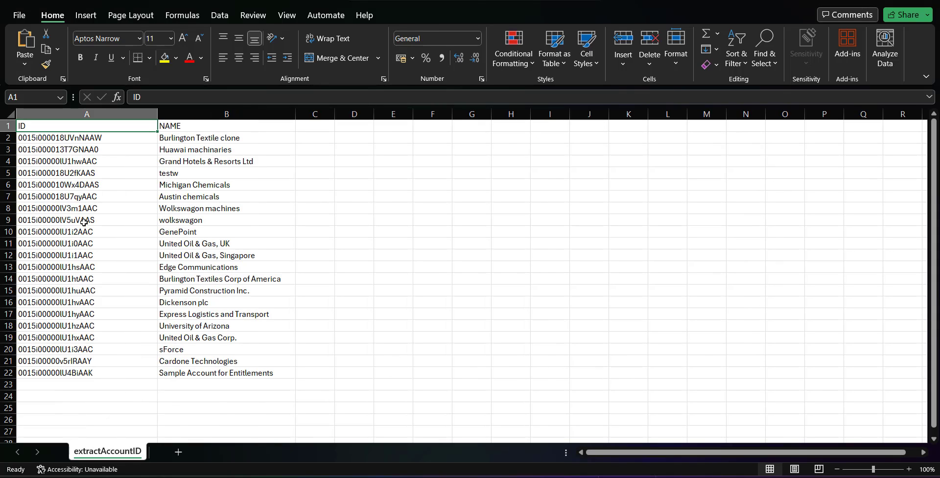
left_click_drag(81, 220, 199, 280)
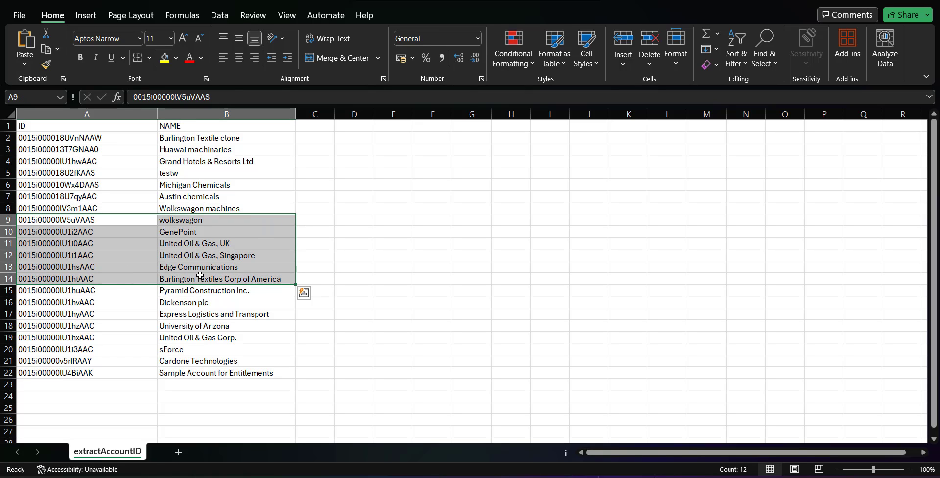
key("ctrl+c")
mouse_move(583, 475)
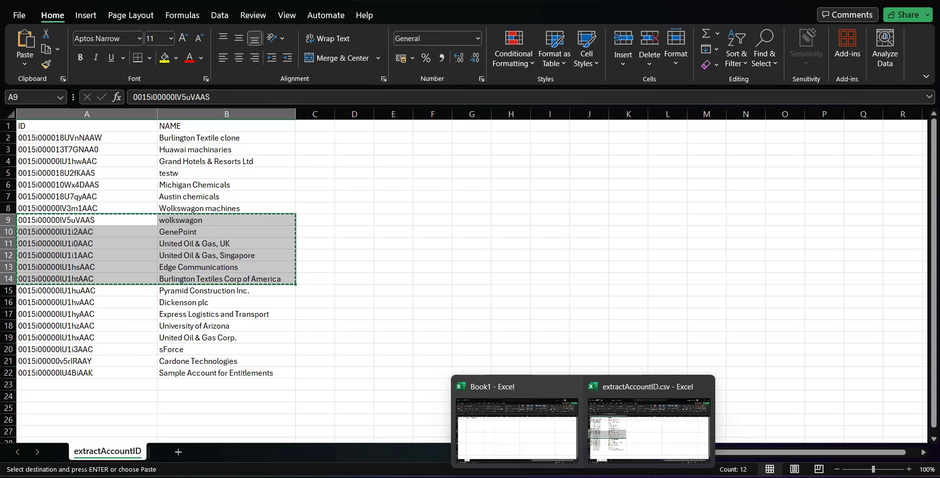
left_click(526, 450)
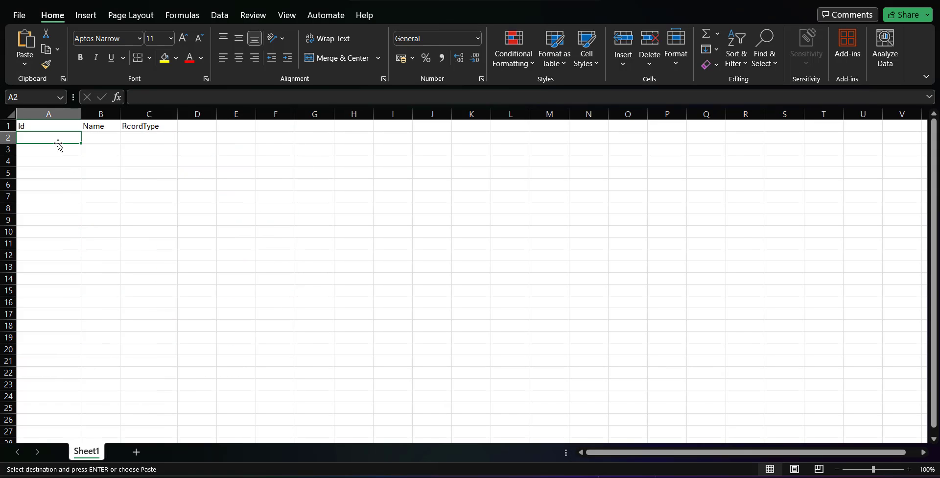
Paste the six accounts into rows 2–7 and rename header C1 to RcordTypeId
left_click_drag(64, 137, 89, 225)
key("ctrl+v")
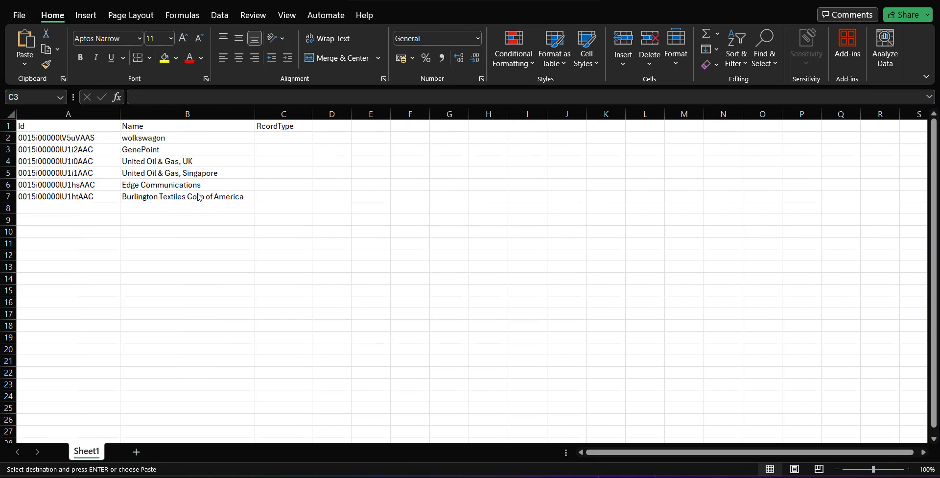
double_click(301, 126)
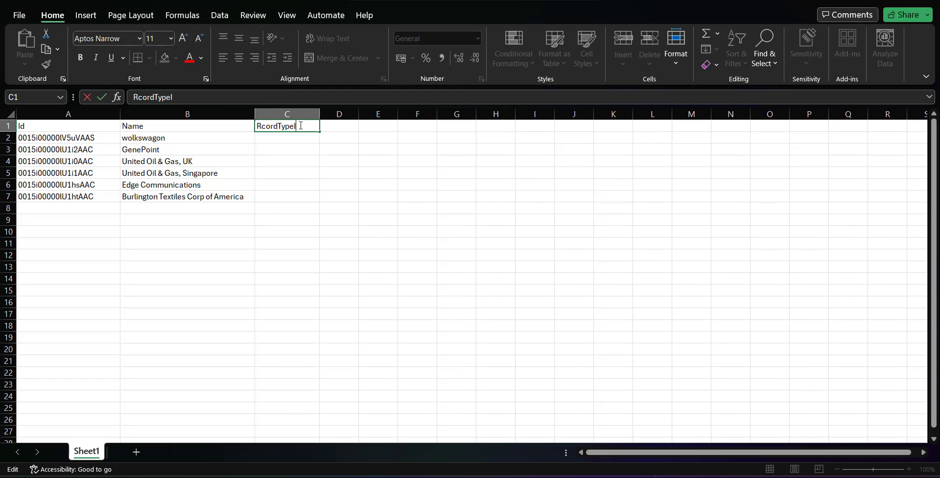
left_click(288, 211)
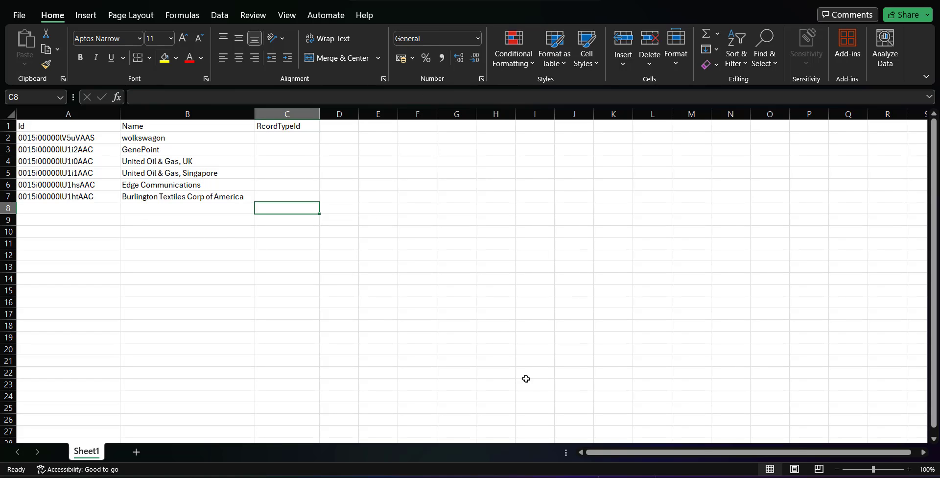
mouse_move(367, 477)
key("alt+Tab")
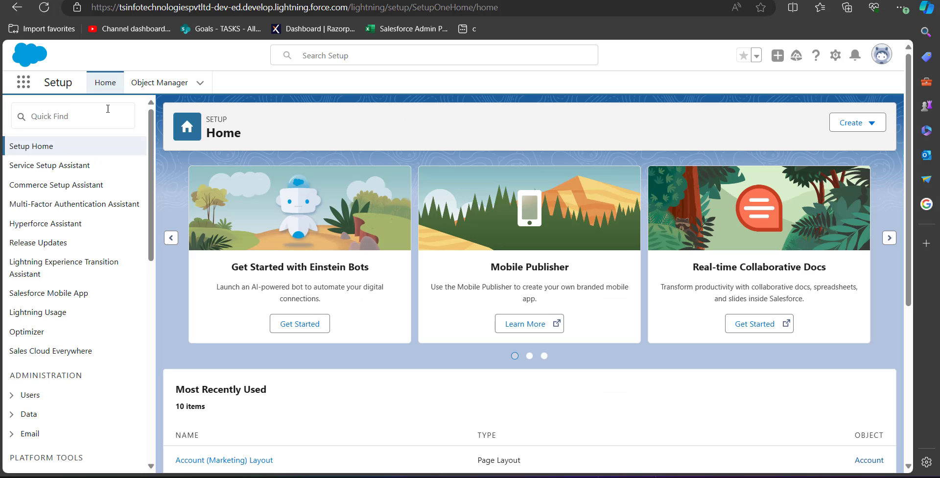
Open Account's Lead Clients record type and copy its ID 0125i000001pP6LAAU from the URL
left_click(151, 93)
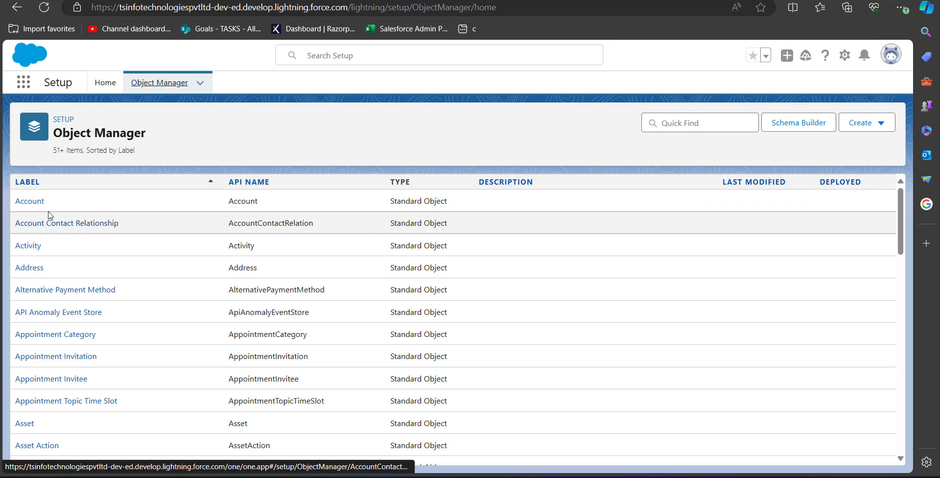
left_click(30, 207)
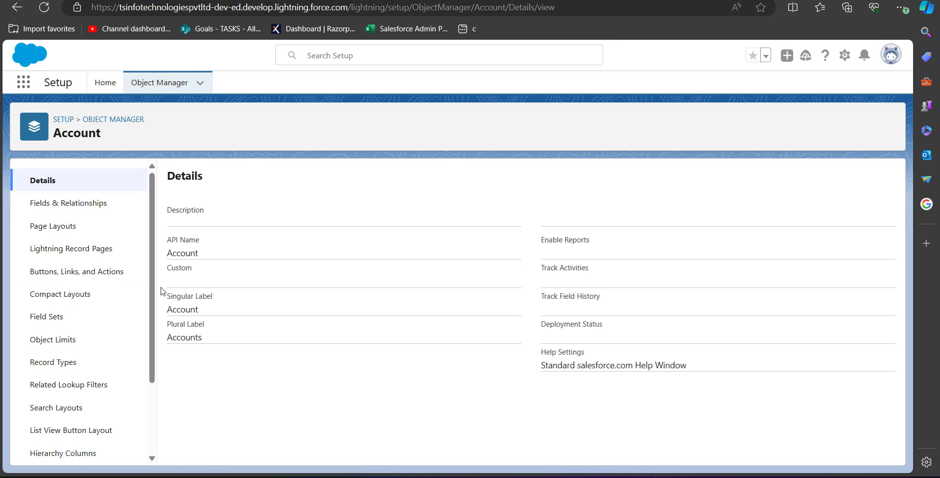
scroll(68, 383, "down", 1)
scroll(61, 359, "up", 1)
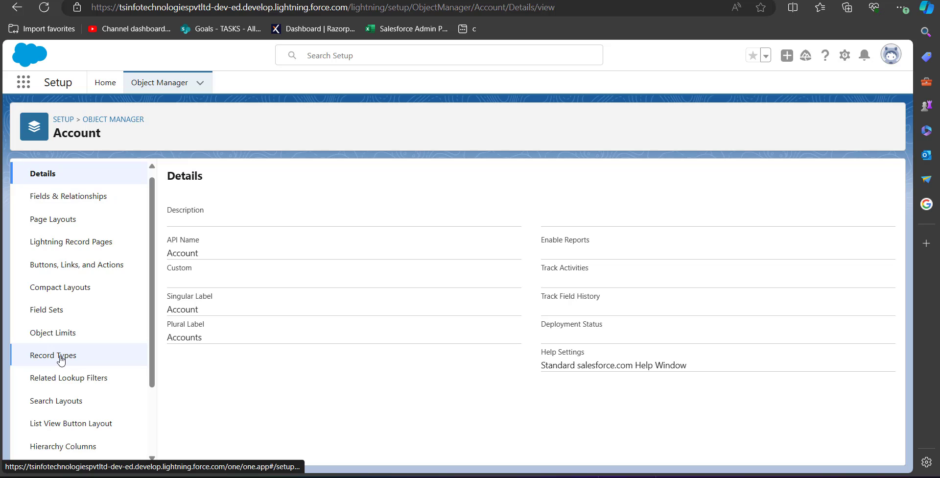
left_click(61, 359)
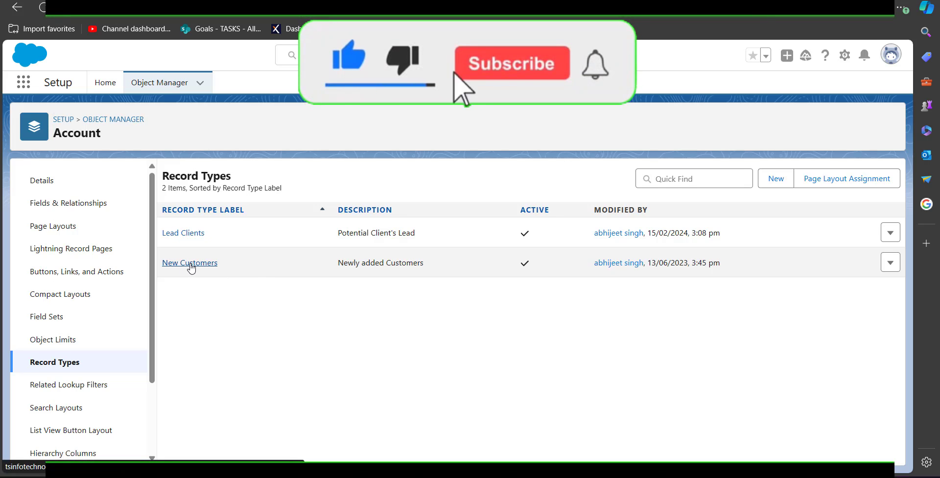
left_click(195, 235)
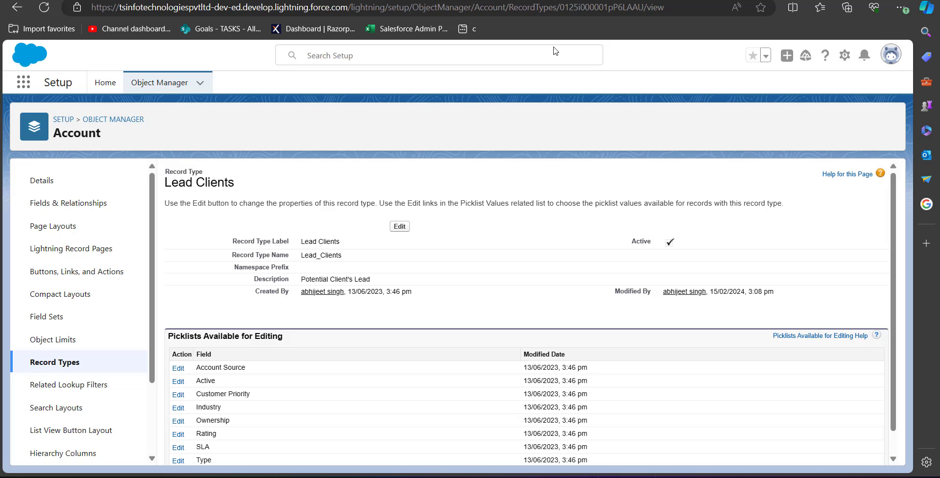
left_click_drag(561, 7, 646, 7)
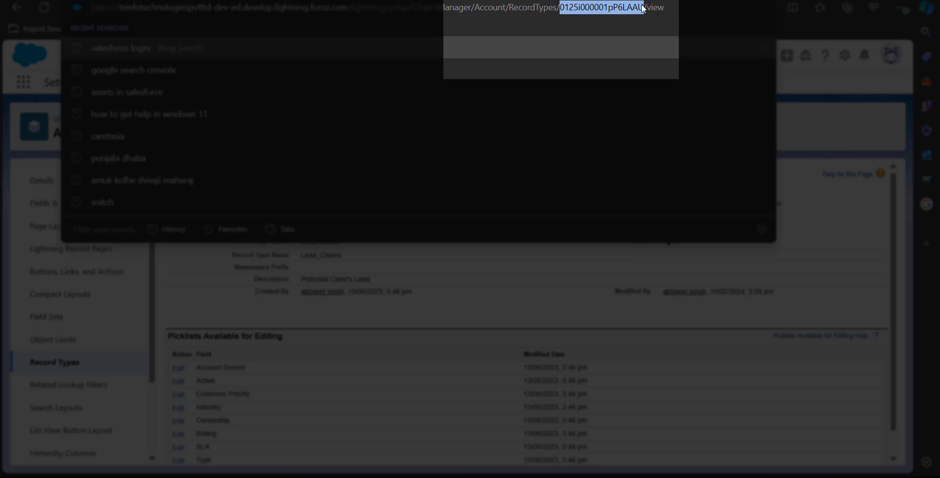
left_click(637, 264)
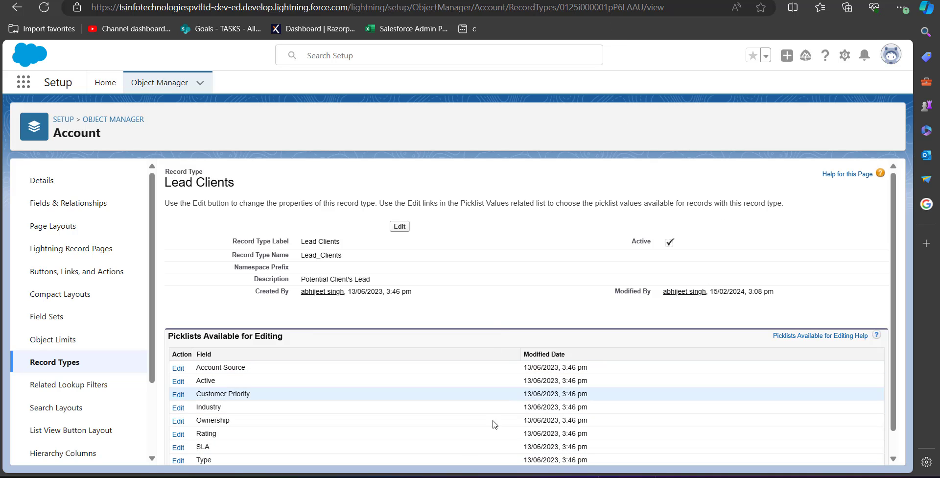
mouse_move(582, 472)
left_click(514, 399)
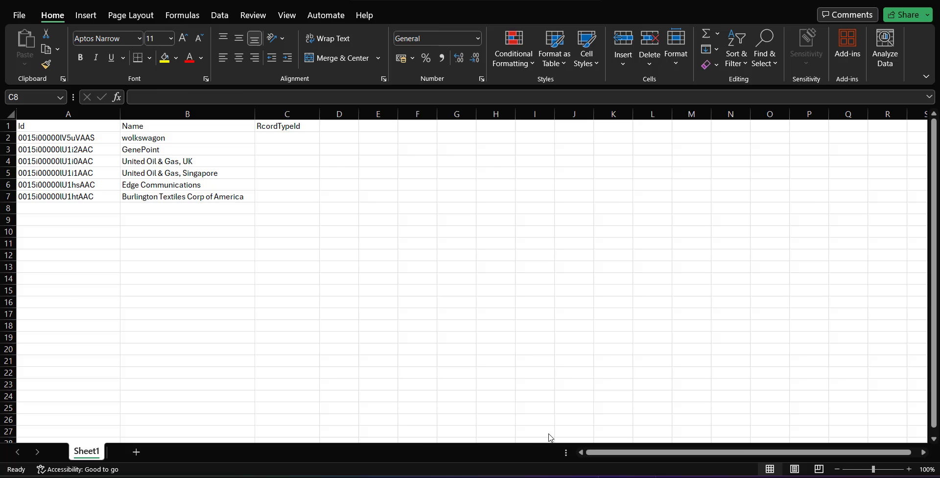
Paste record type ID 0125i000001pP6L into C2:C7 for all six accounts
left_click(299, 138)
key("ctrl+v")
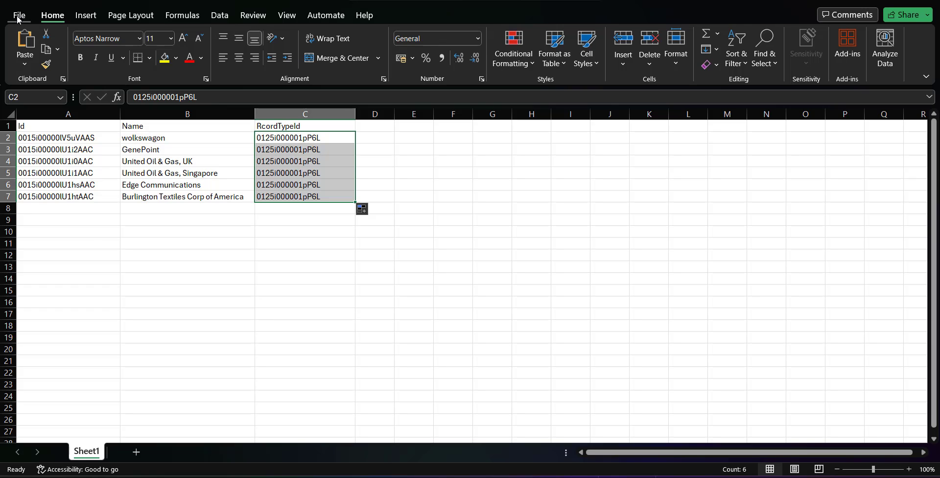
left_click(460, 194)
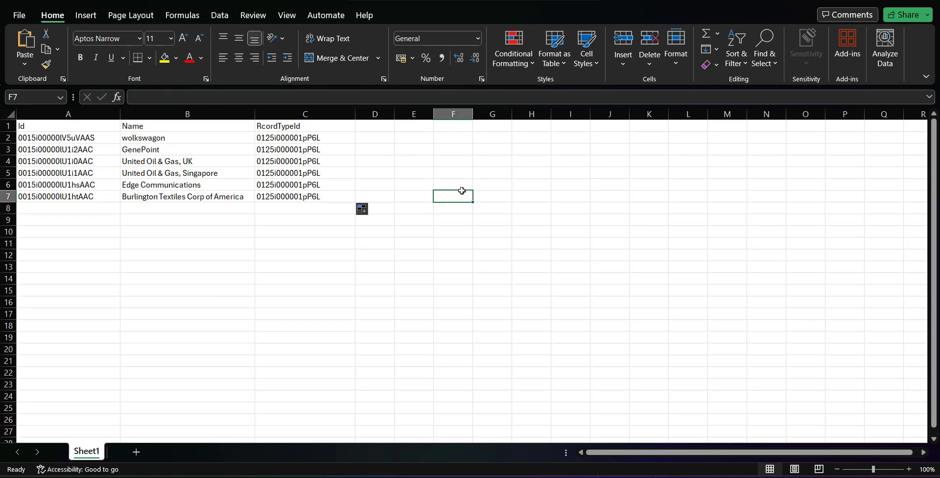
left_click(20, 15)
key("Escape")
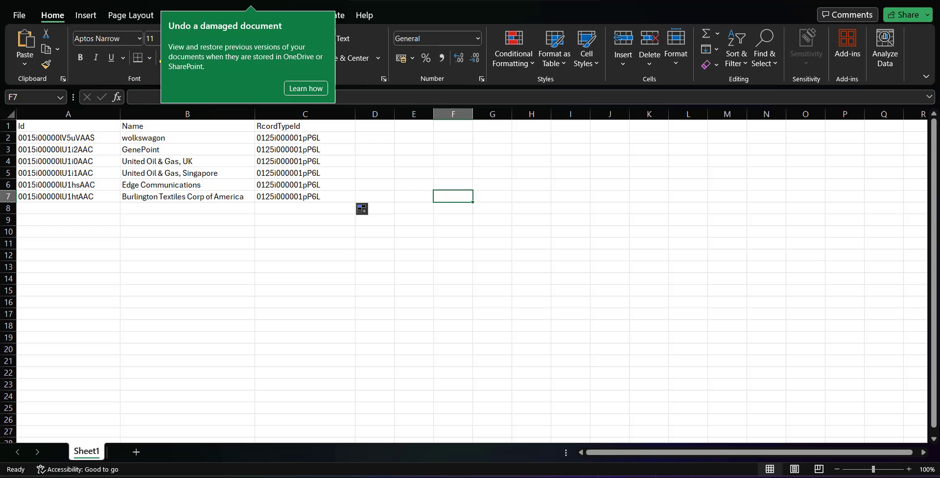
left_click(607, 421)
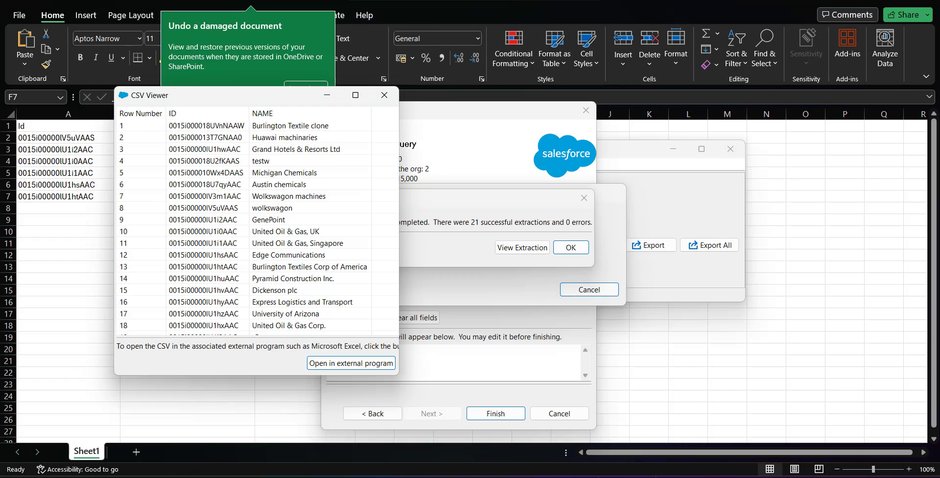
Start an Account update from the Mass Update record type CSV, with 6 rows initialized
left_click(384, 101)
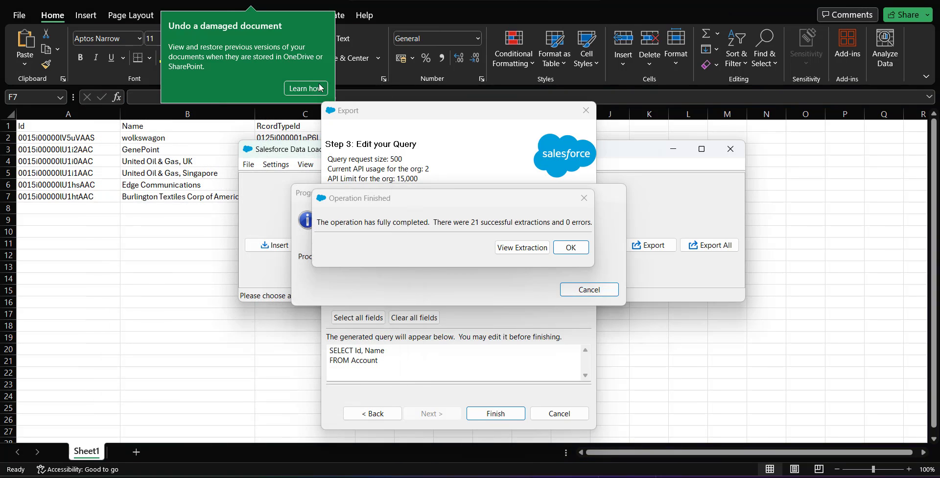
left_click(584, 198)
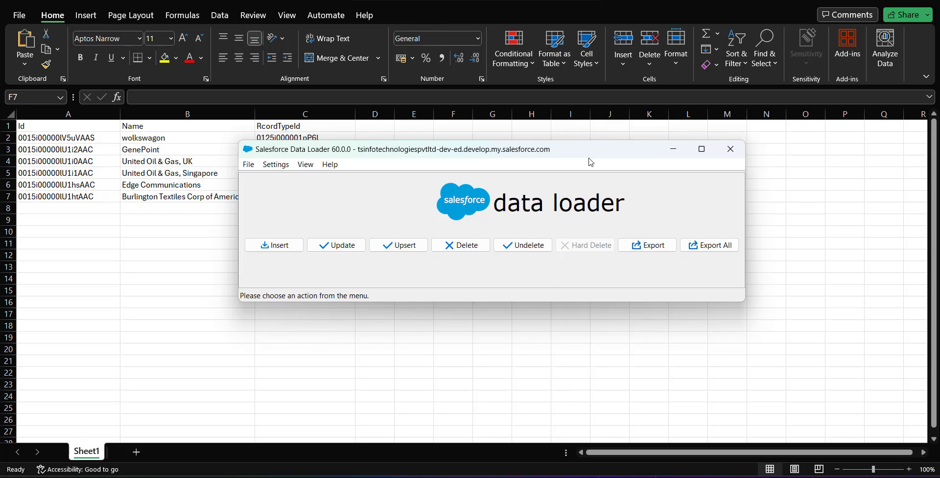
left_click(349, 249)
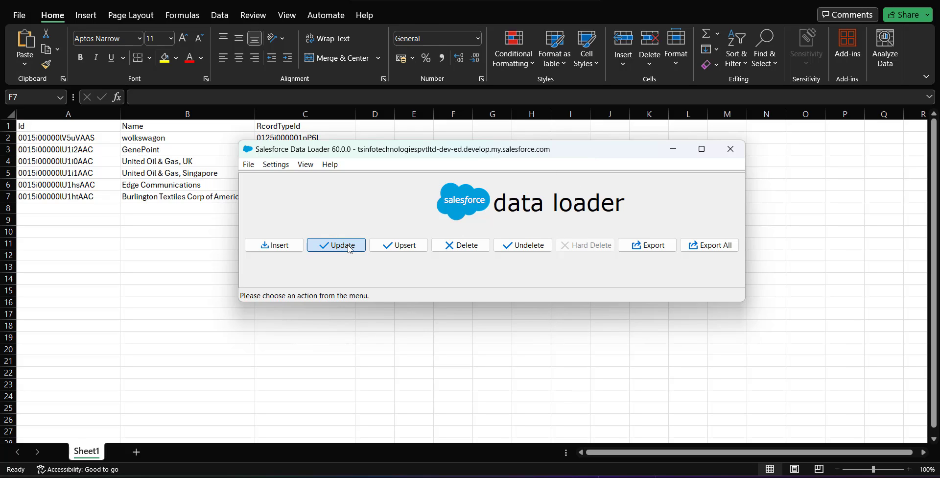
left_click(339, 284)
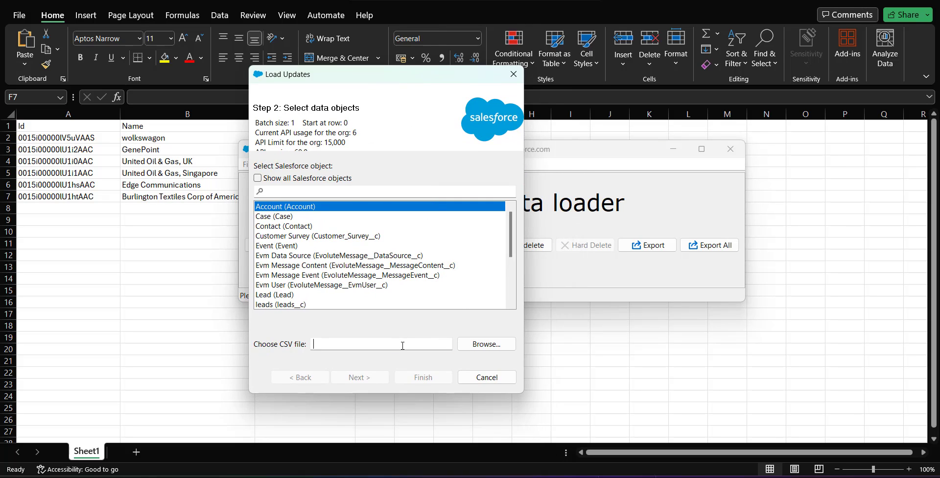
left_click(476, 345)
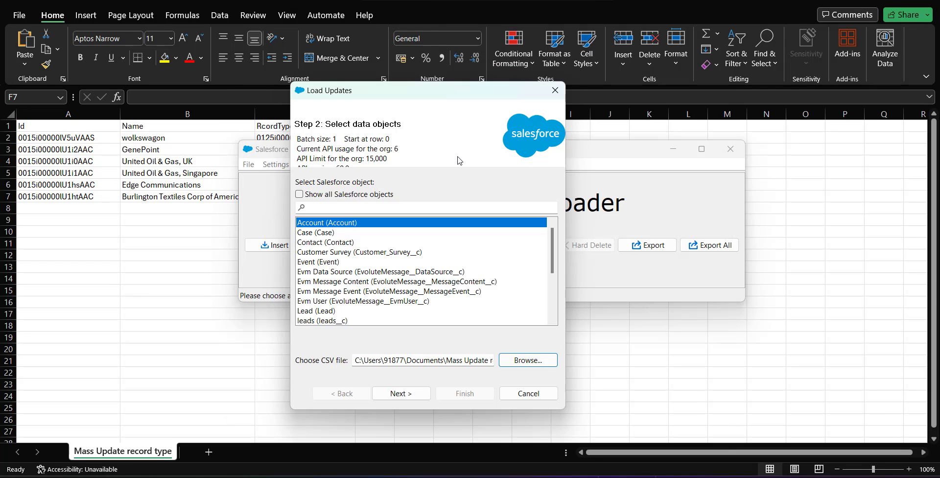
left_click(401, 393)
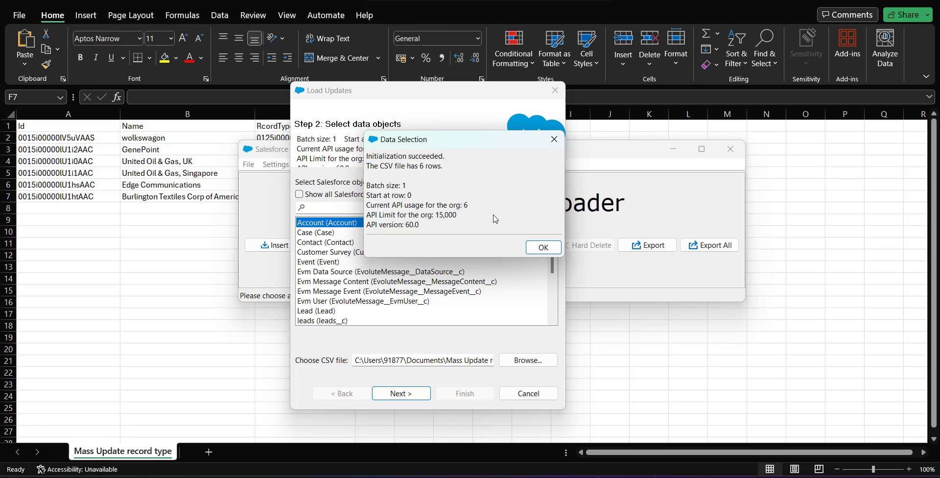
left_click(537, 252)
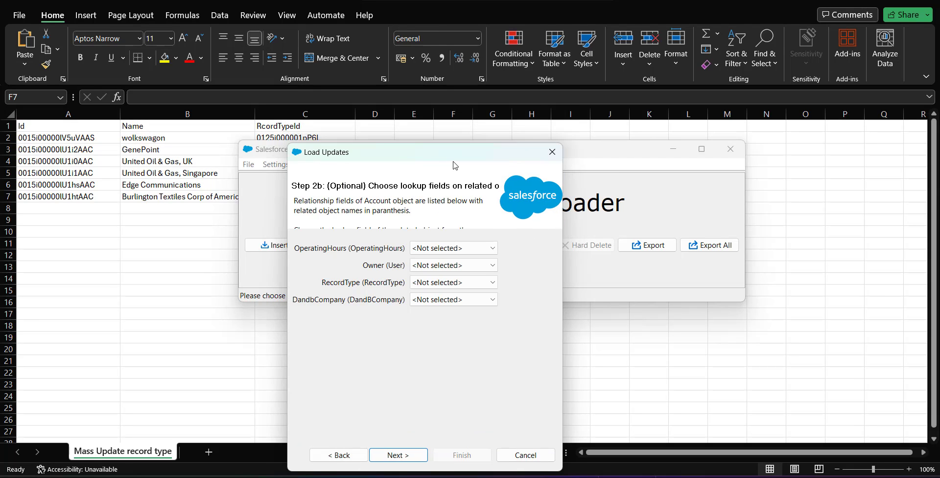
Auto-match Id and Name, then map the RecordTypeId field onto the RcordTypeId column
left_click_drag(454, 165, 418, 106)
left_click(361, 395)
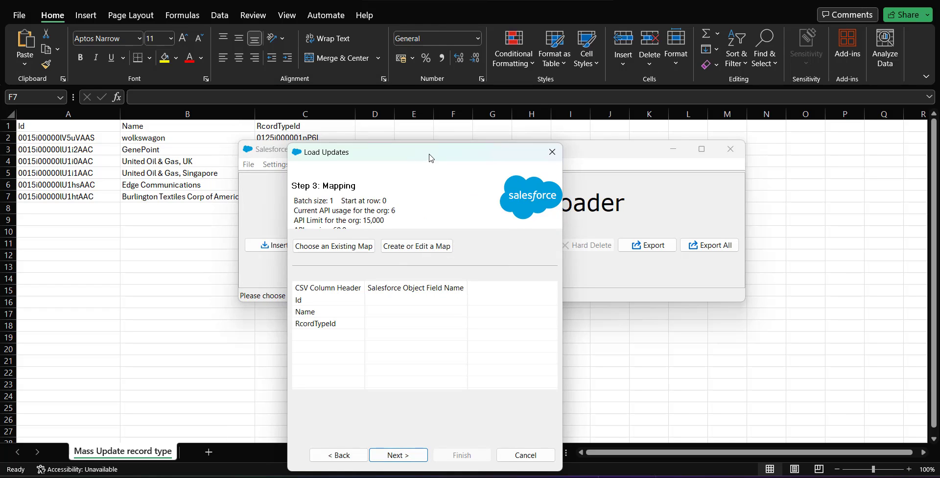
left_click_drag(431, 157, 415, 121)
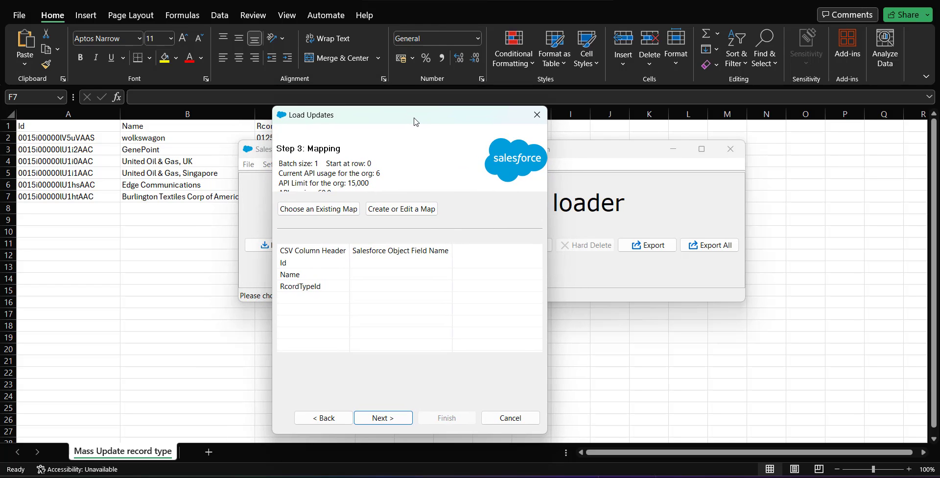
left_click(388, 209)
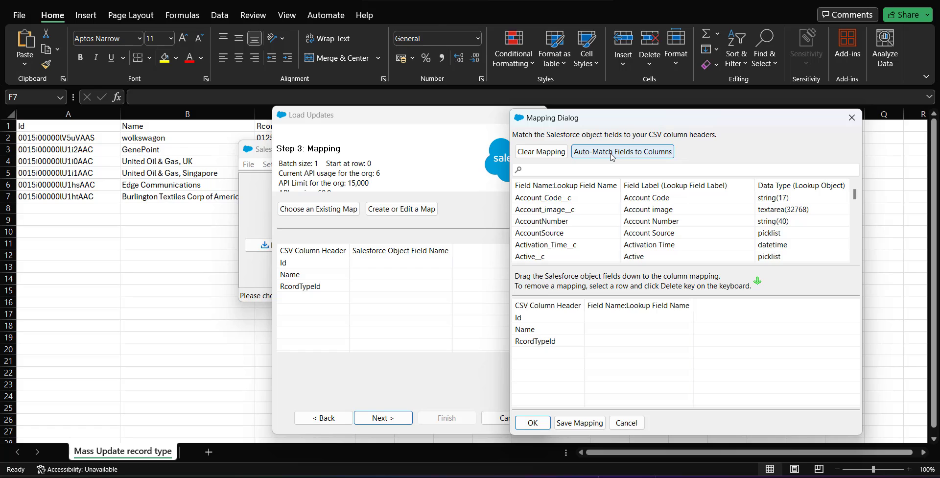
left_click(611, 156)
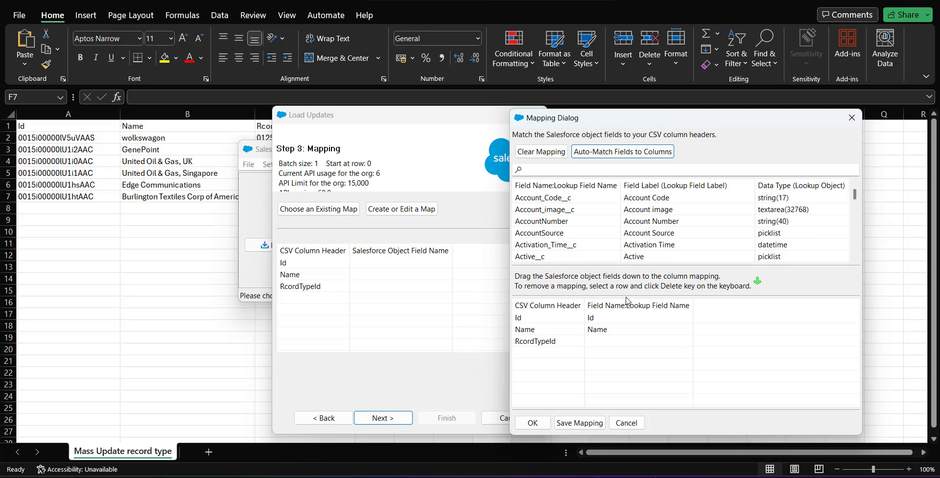
scroll(607, 216, "down", 8)
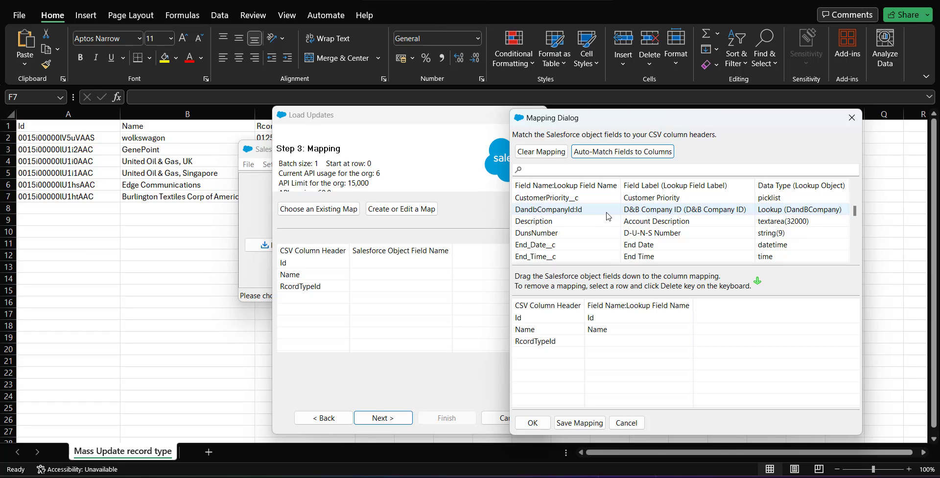
type("rec")
left_click_drag(560, 201, 607, 348)
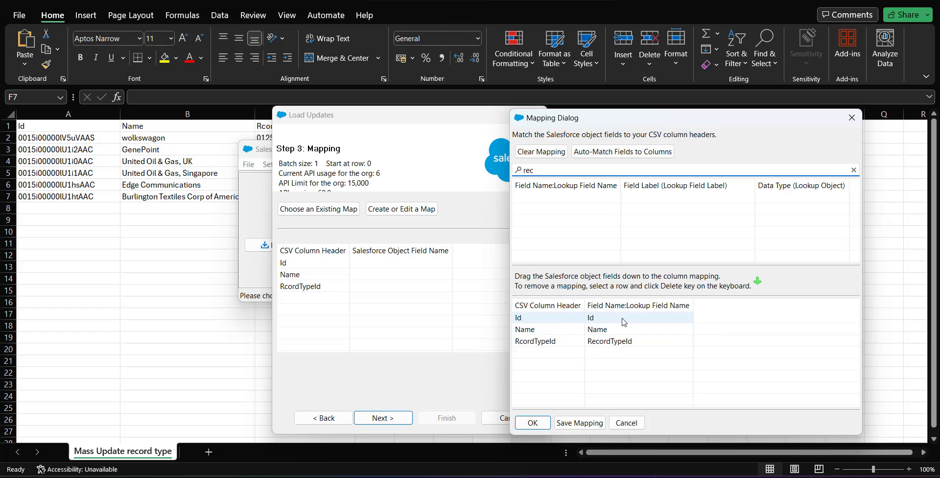
left_click(536, 424)
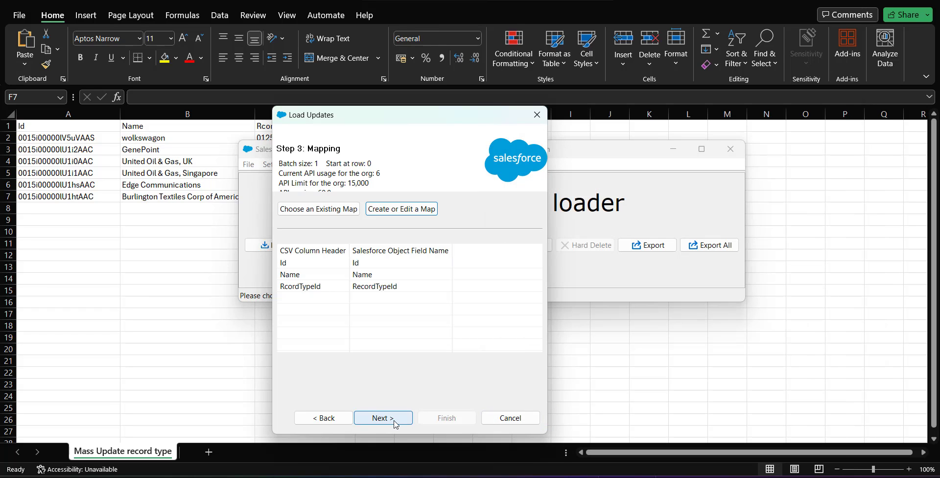
Run the update and view the success file: 5 accounts updated, 1 error
left_click(395, 424)
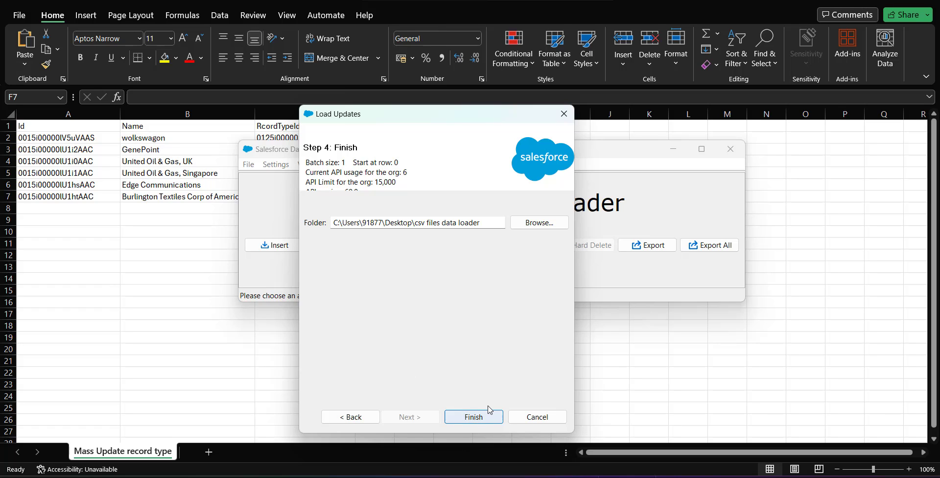
left_click(466, 420)
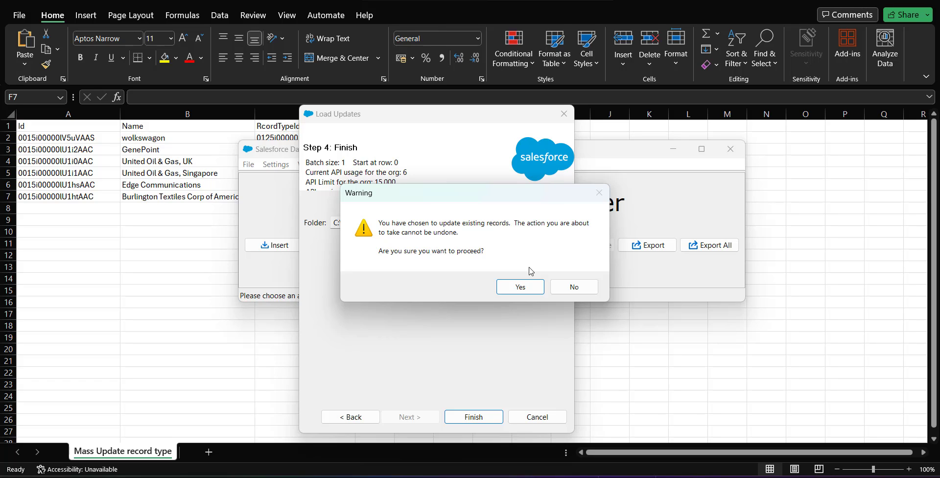
left_click(523, 287)
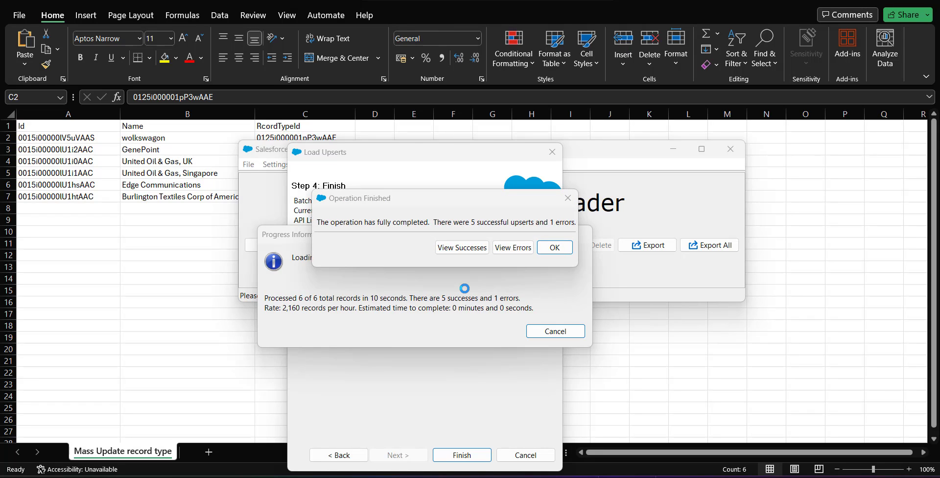
left_click(483, 253)
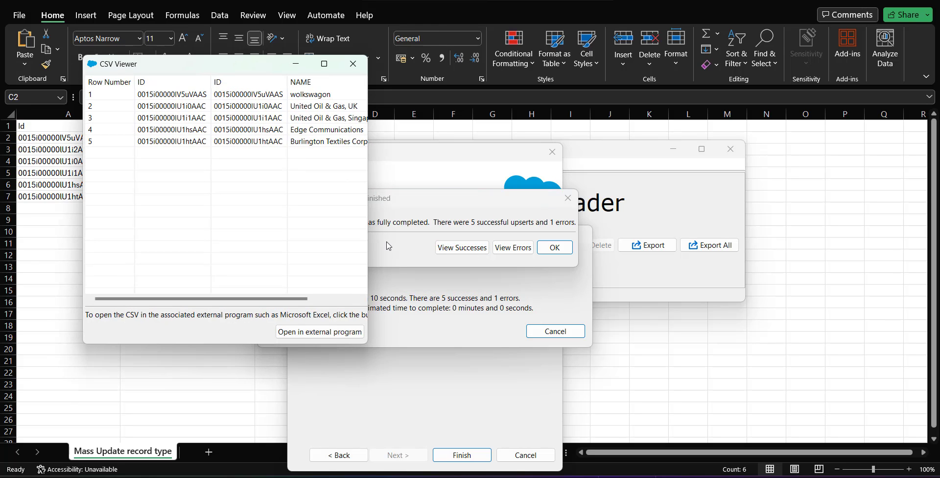
left_click_drag(368, 240, 629, 241)
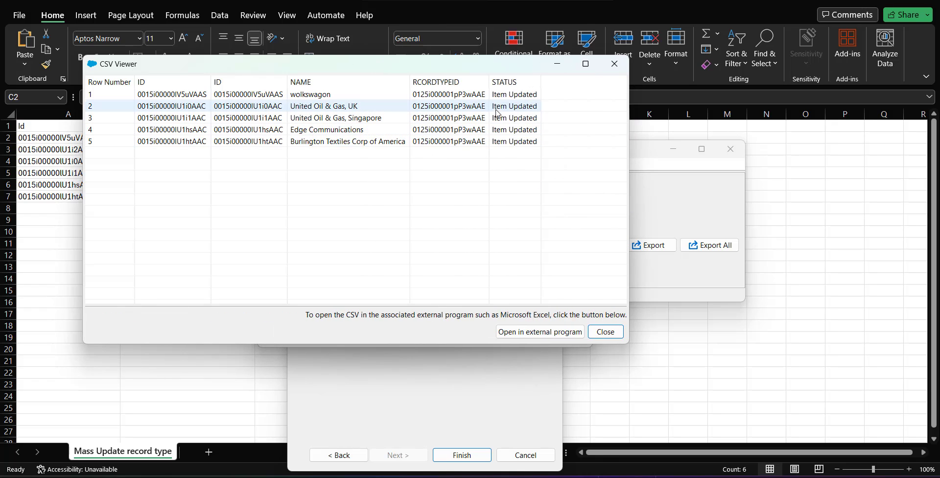